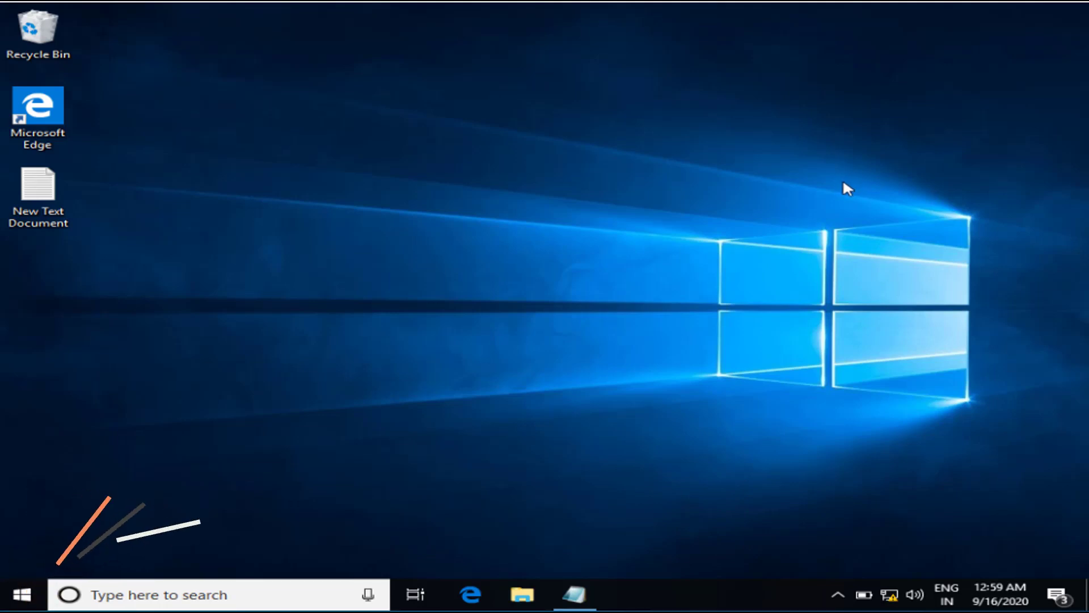
- Open Windows Settings and bring the Update & Security category into view
key(super+i)
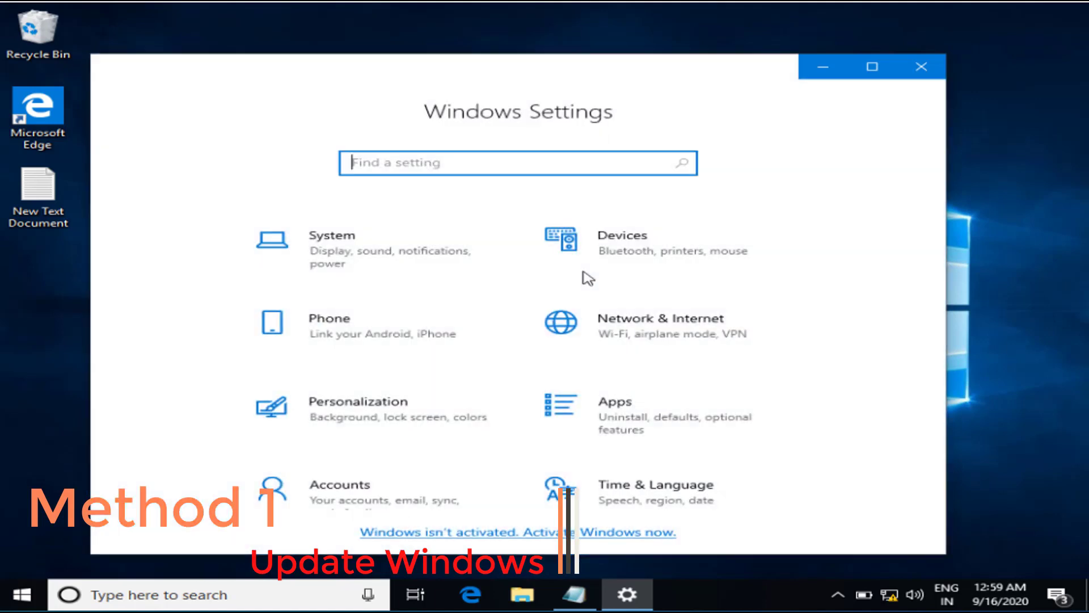
scroll(572, 360, down, 5)
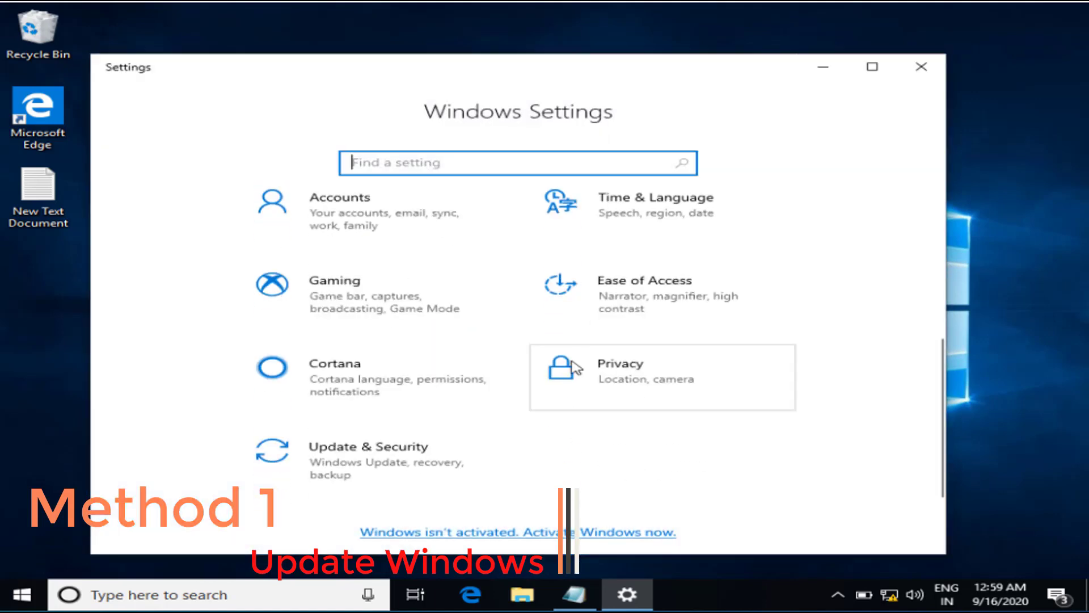
- Check Windows Update under Update & Security, which shows no updates, then close Settings
click(413, 462)
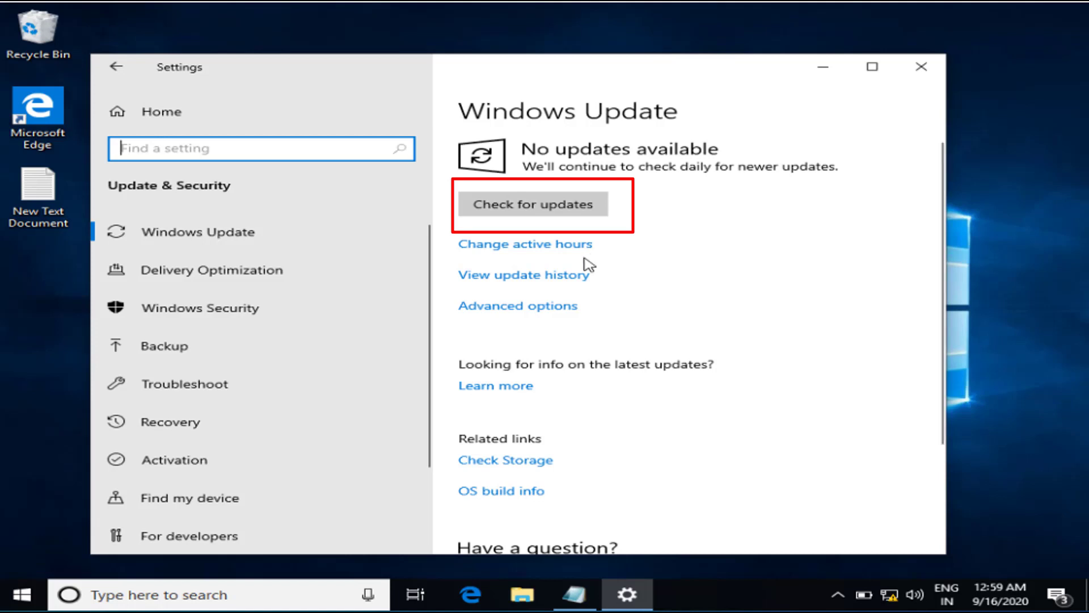
click(927, 75)
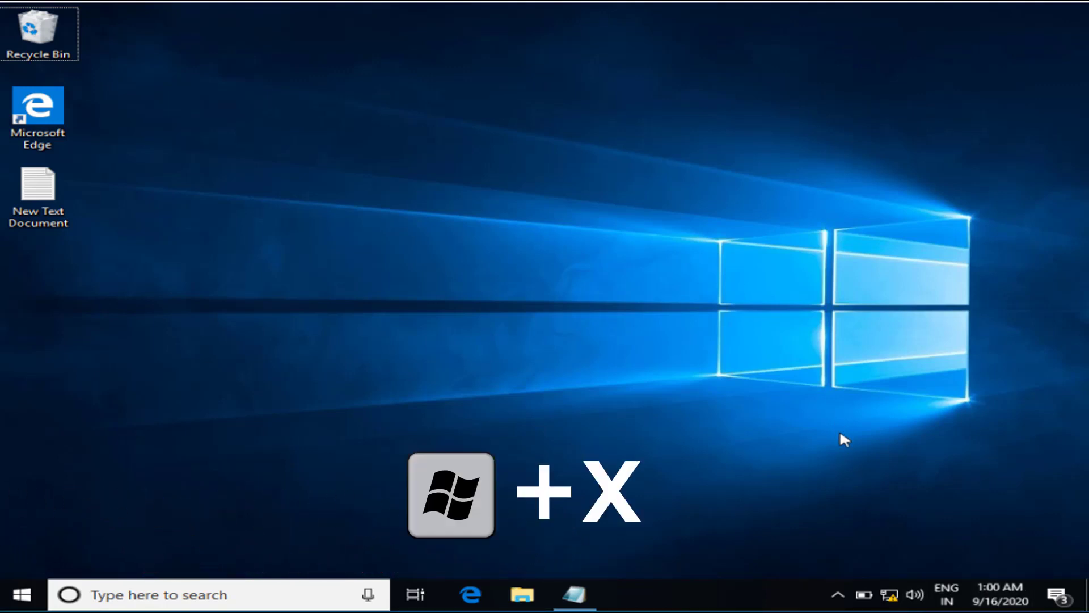
- Launch Windows PowerShell (Admin) from the Win+X menu and approve the UAC prompt
key(super+x)
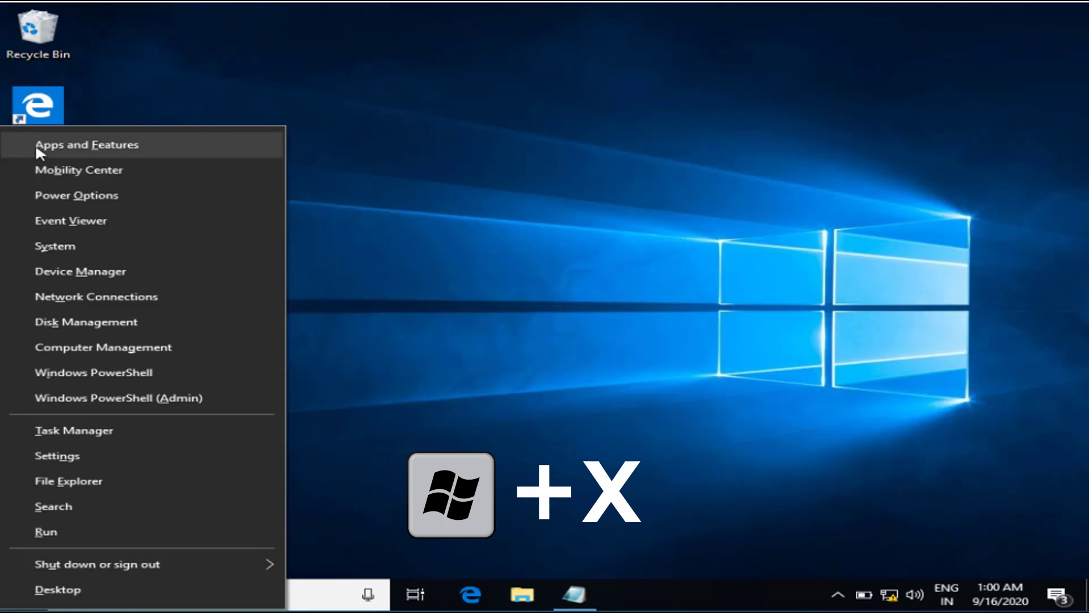
click(144, 394)
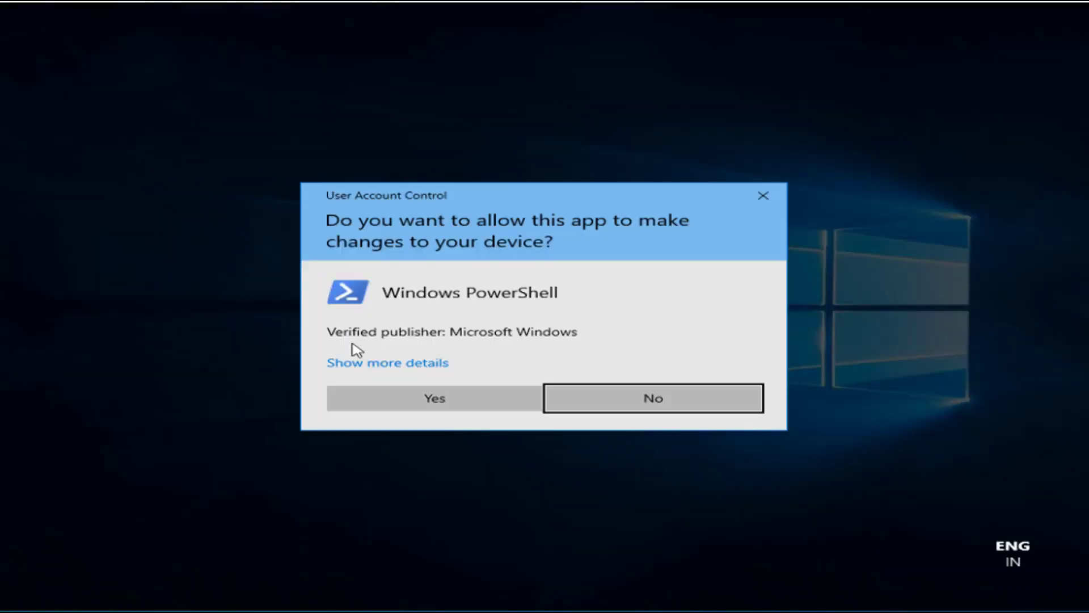
click(404, 395)
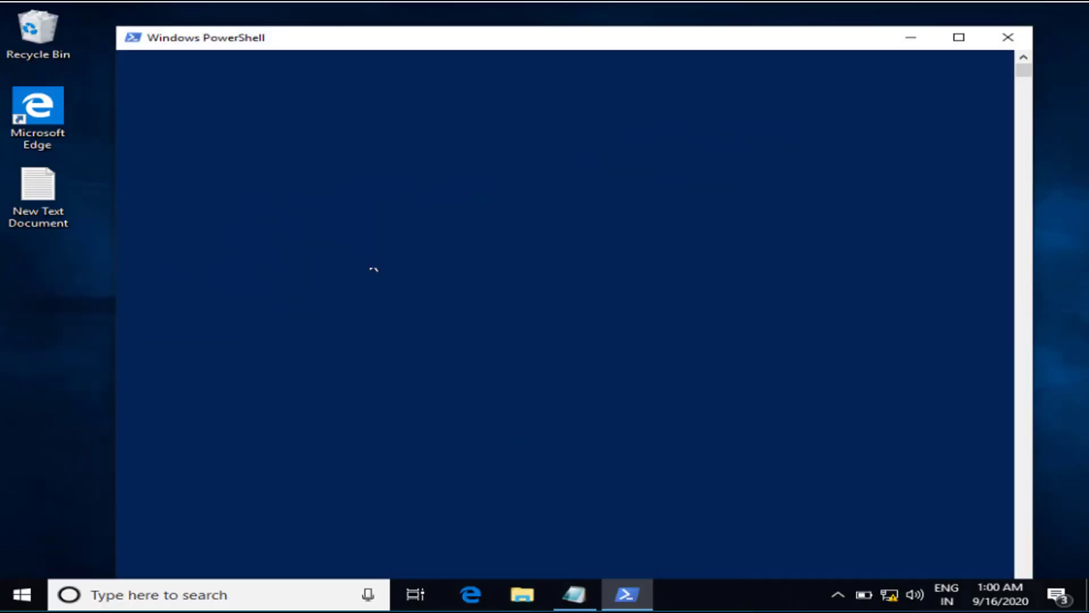
- Paste the Get-appxpackage shellexperience add-appxpackage -register command at the prompt, then minimize PowerShell
click(326, 131)
right_click(326, 131)
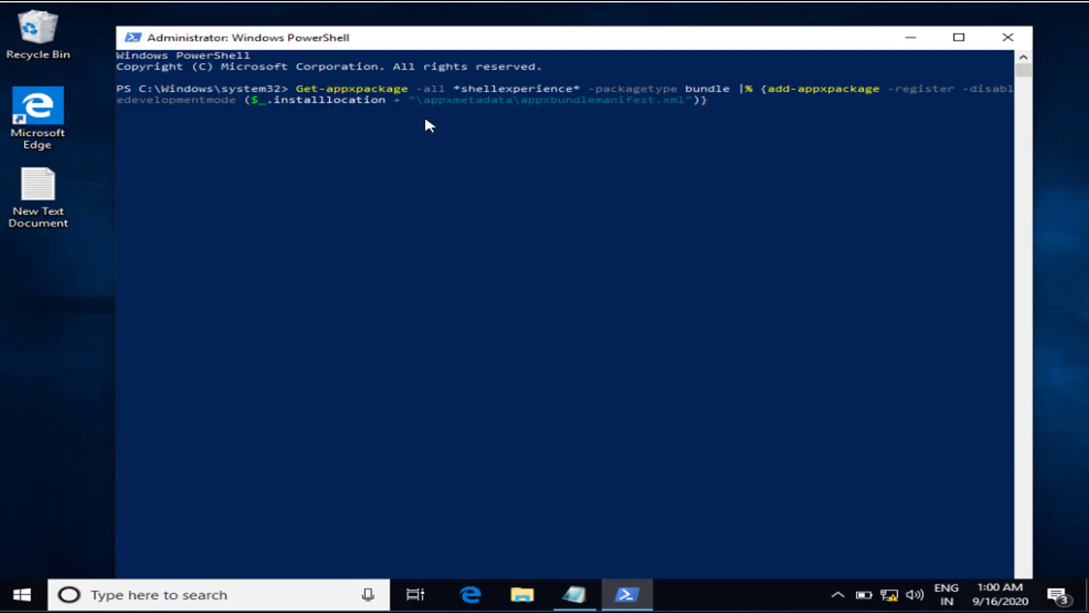
click(911, 38)
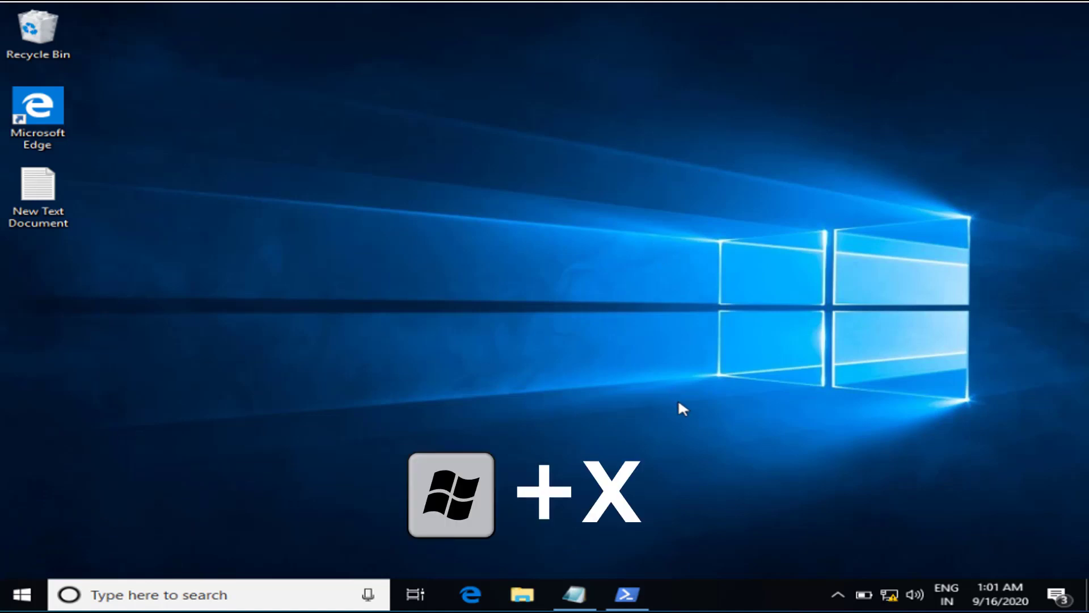
- Open Task Manager from the Win+X menu and expand its File menu
key(super+x)
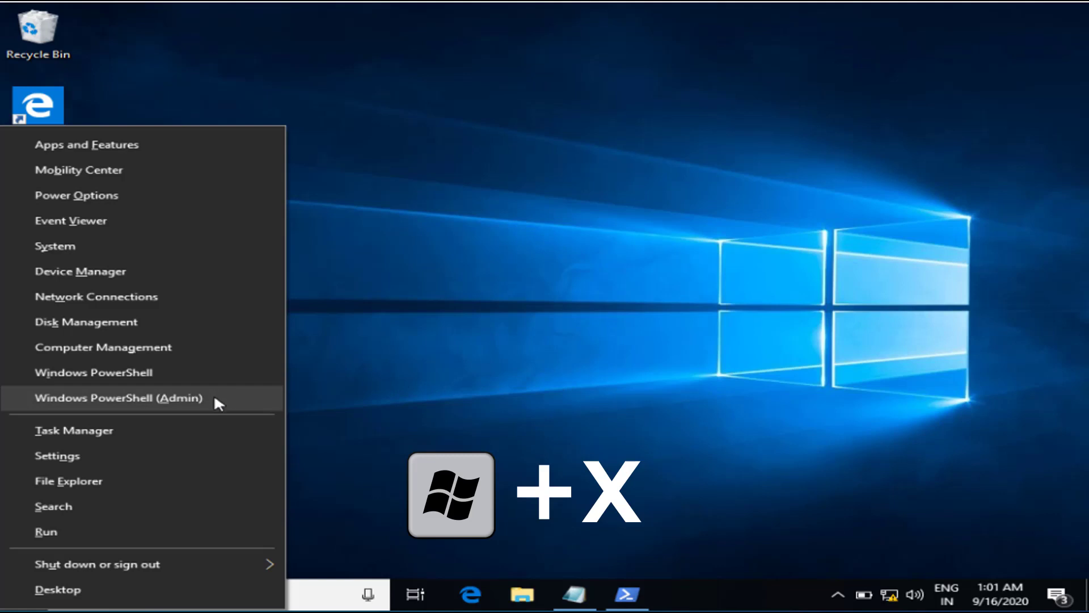
click(104, 437)
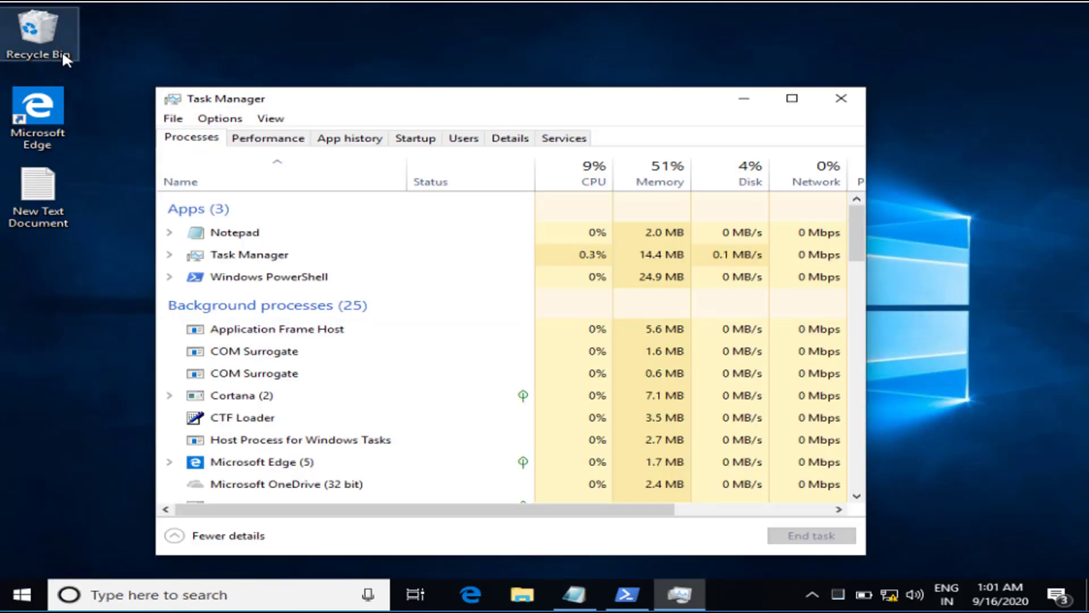
click(173, 119)
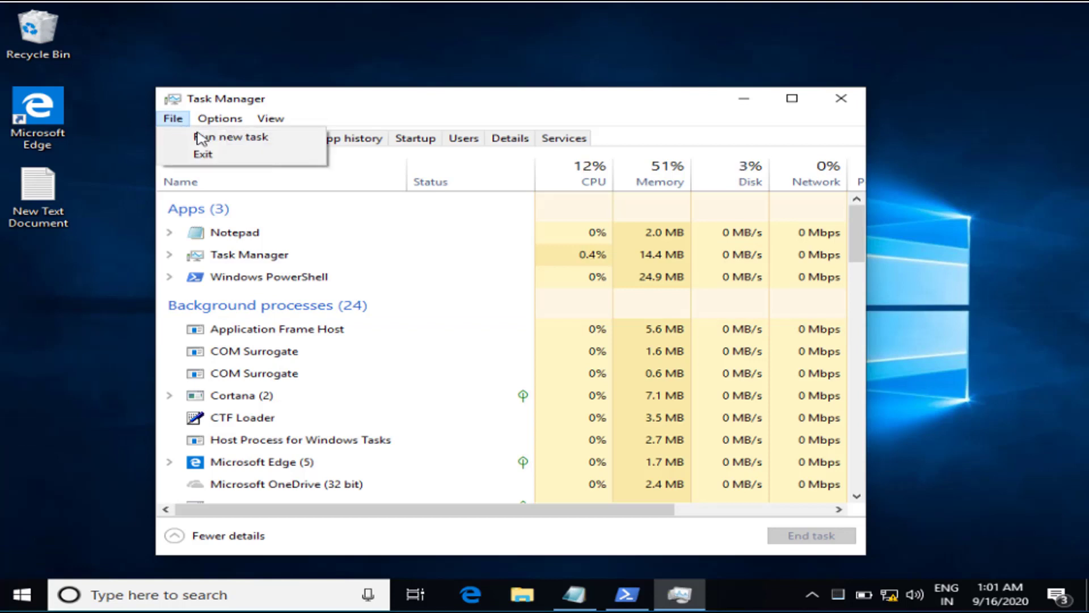
- Run cmd as a new task with administrative privileges and begin typing a net user command
click(252, 140)
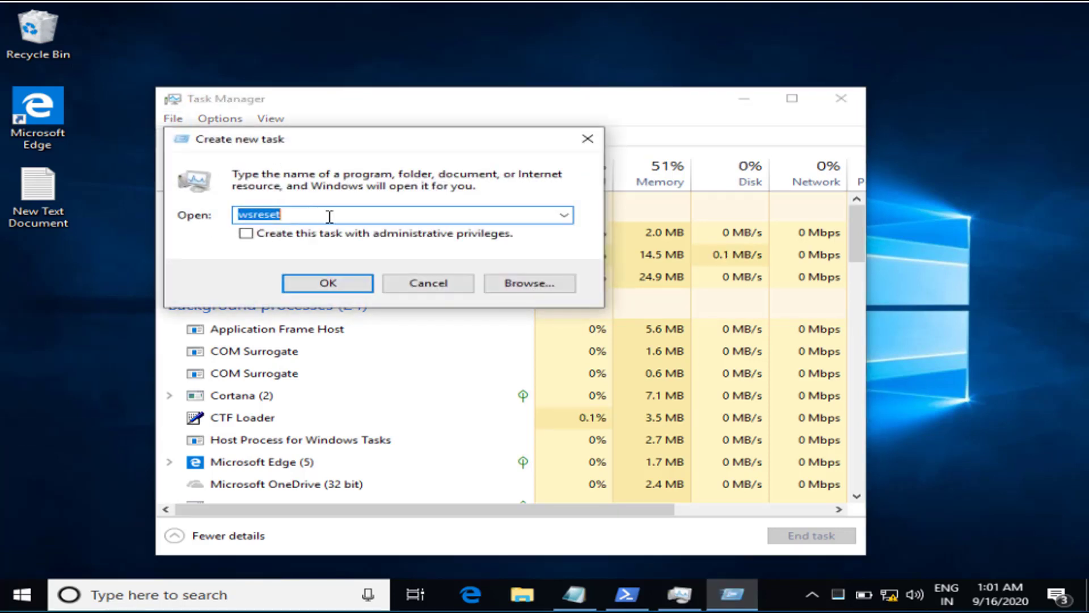
text(cmd)
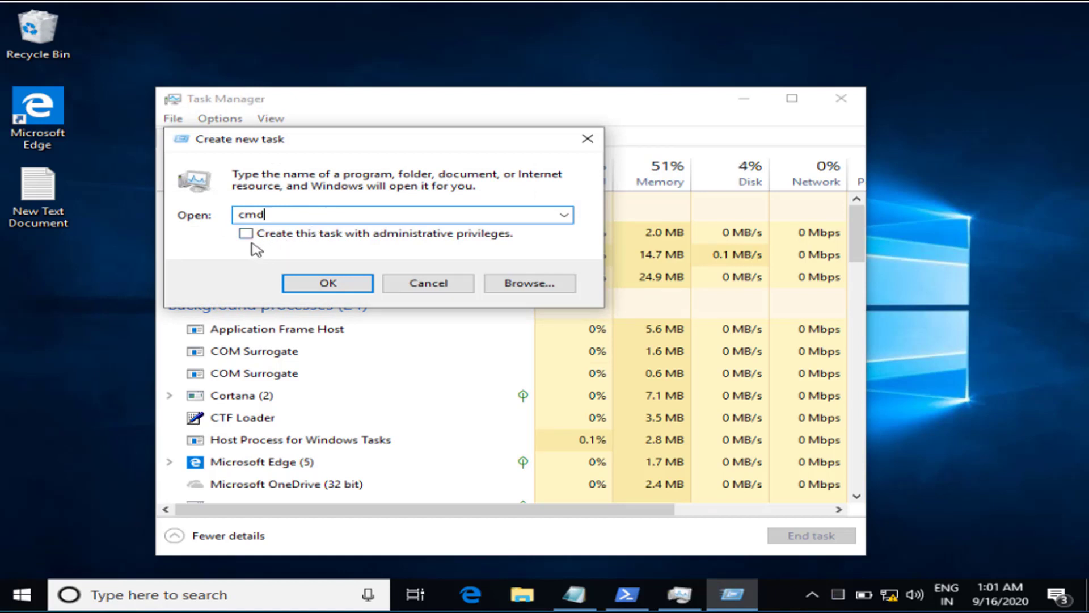
click(249, 234)
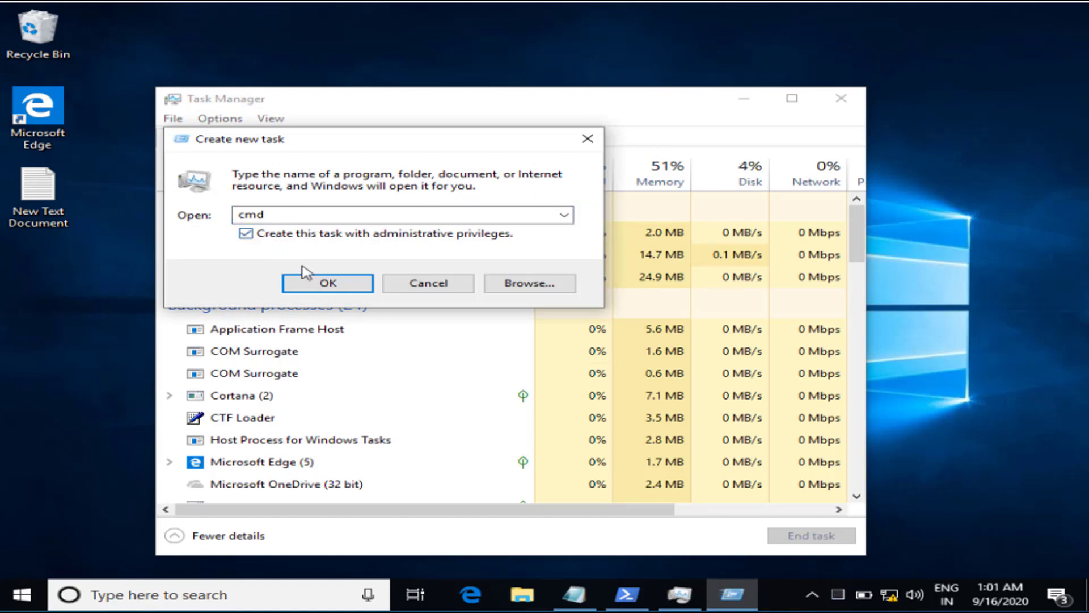
click(325, 286)
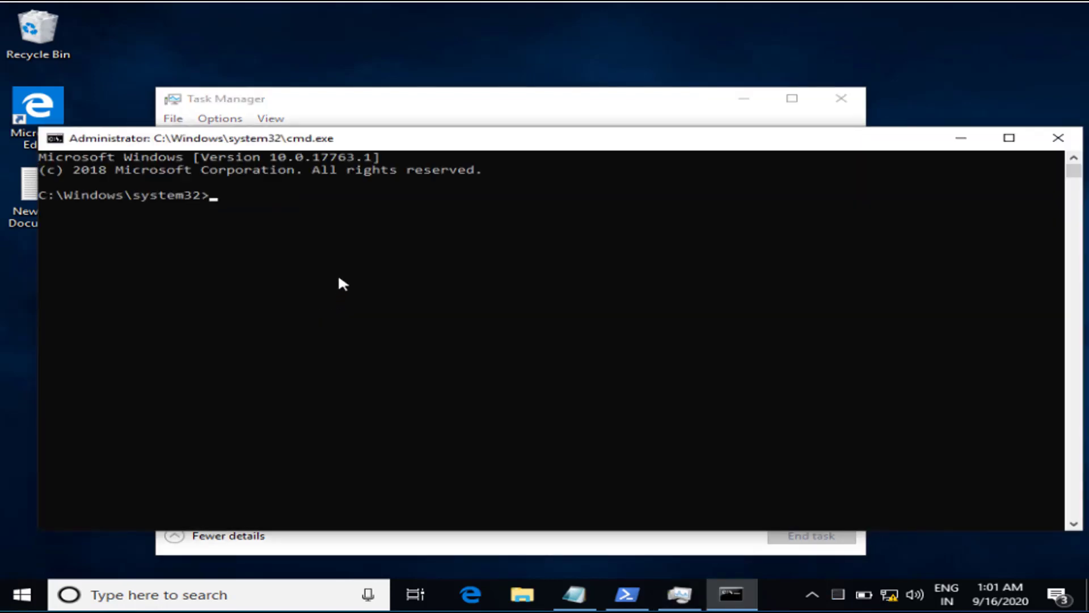
text(net user administrator /active:yes)
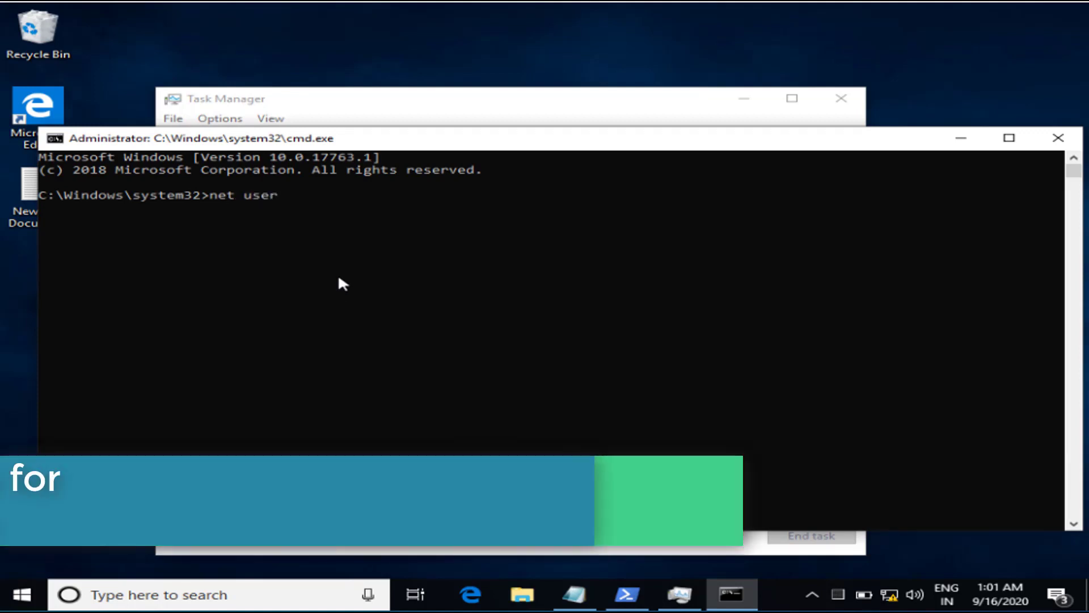
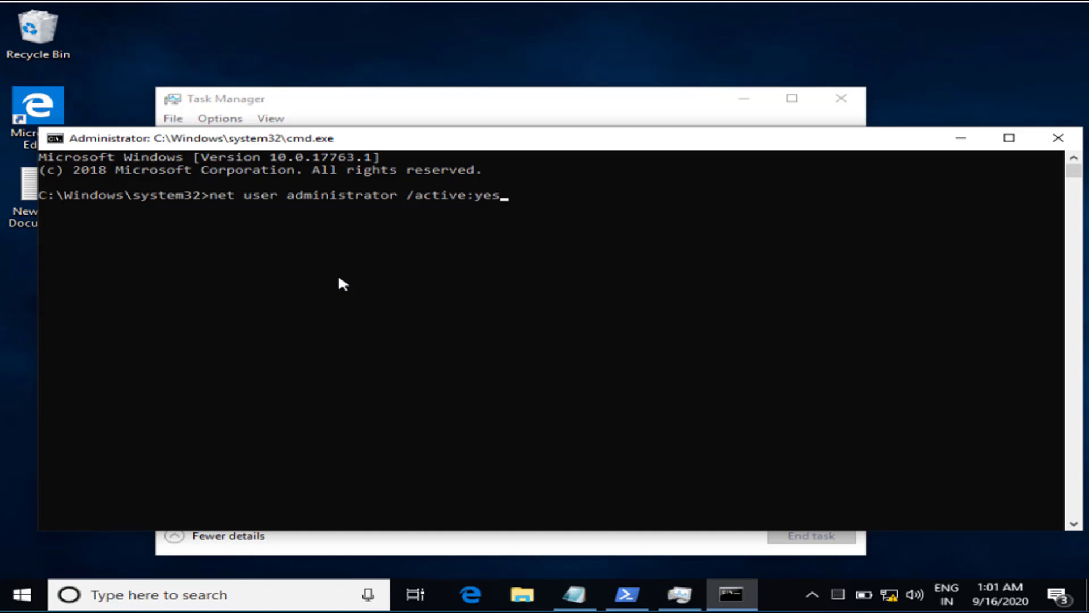
- Run 'net user administrator /active:yes', then close Command Prompt and Task Manager
key(Return)
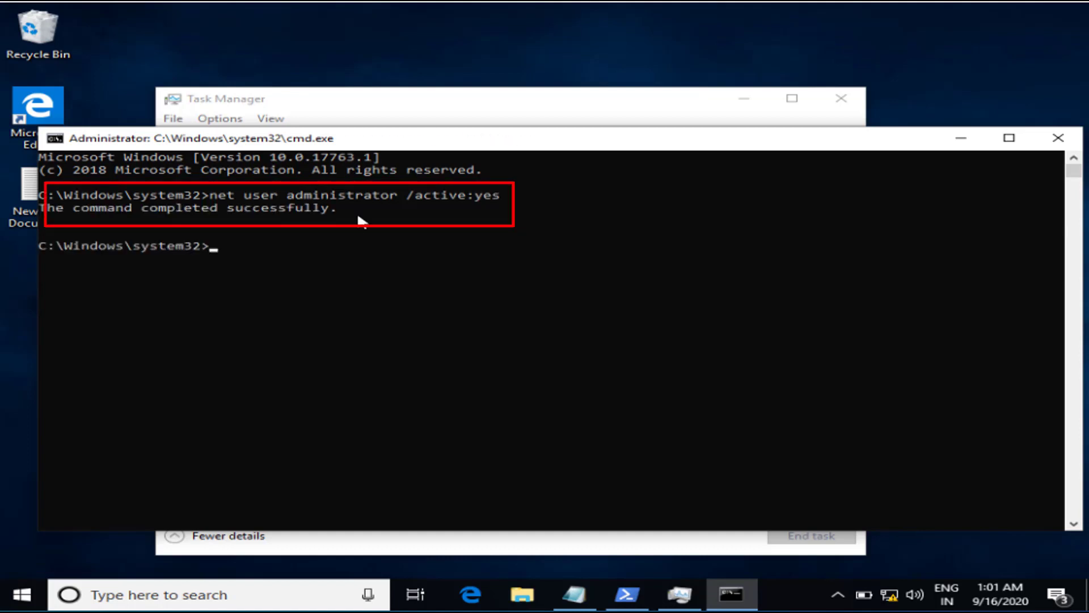
click(1056, 139)
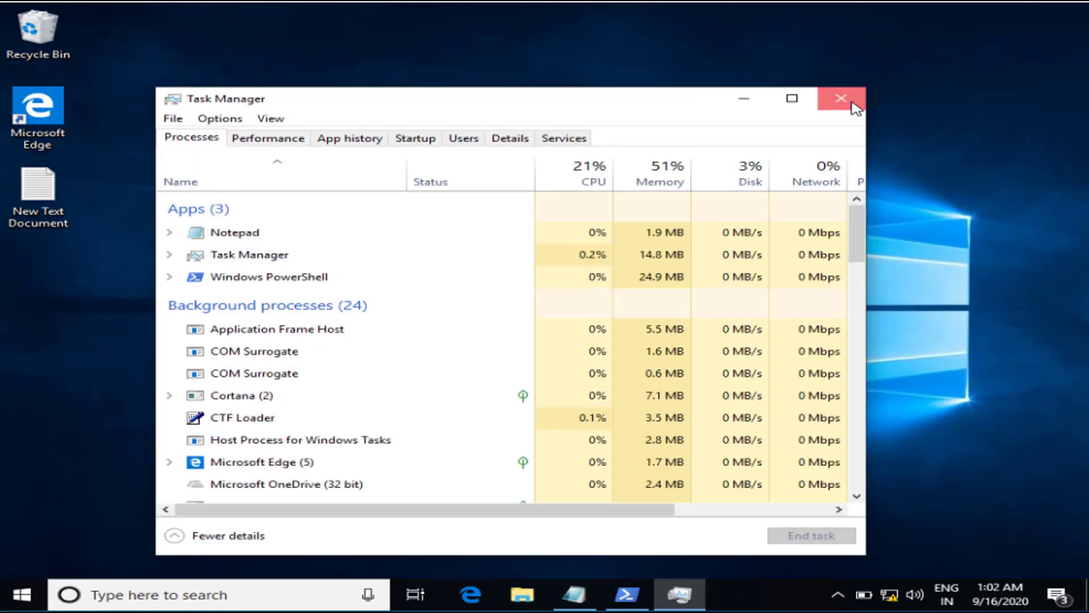
click(843, 99)
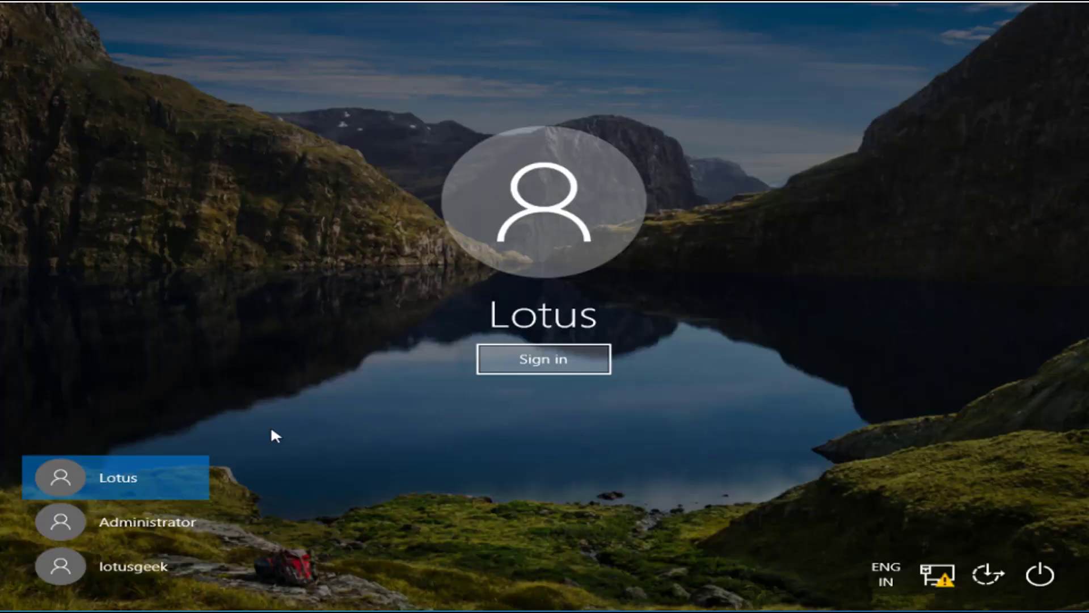
- Choose the Administrator account on the sign-in screen and sign in to its desktop
click(175, 525)
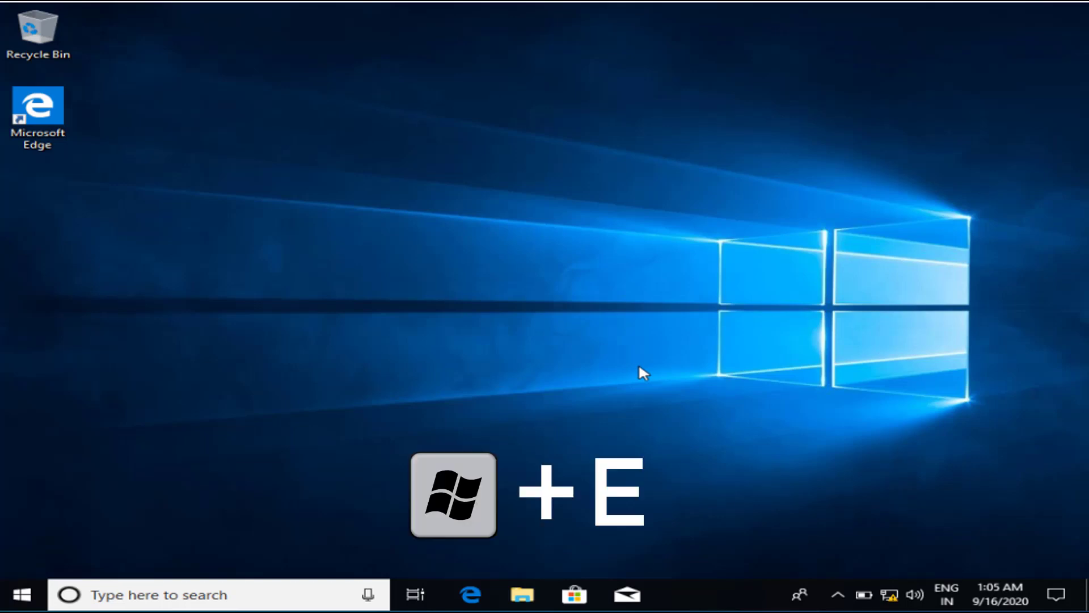
- Open File Explorer at This PC and turn on Hidden items
key(super+e)
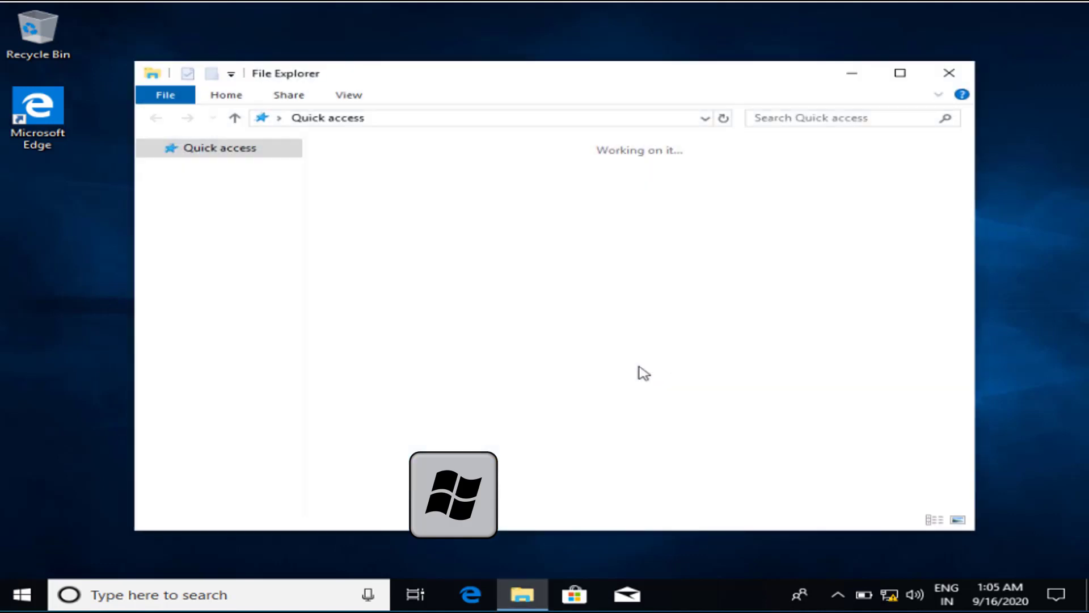
click(206, 296)
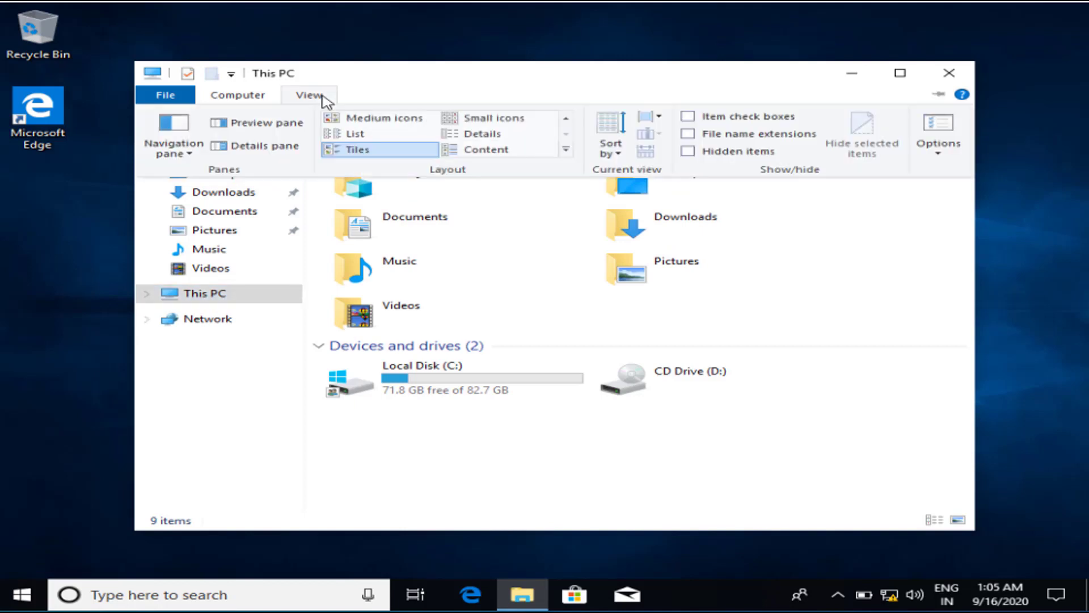
click(738, 154)
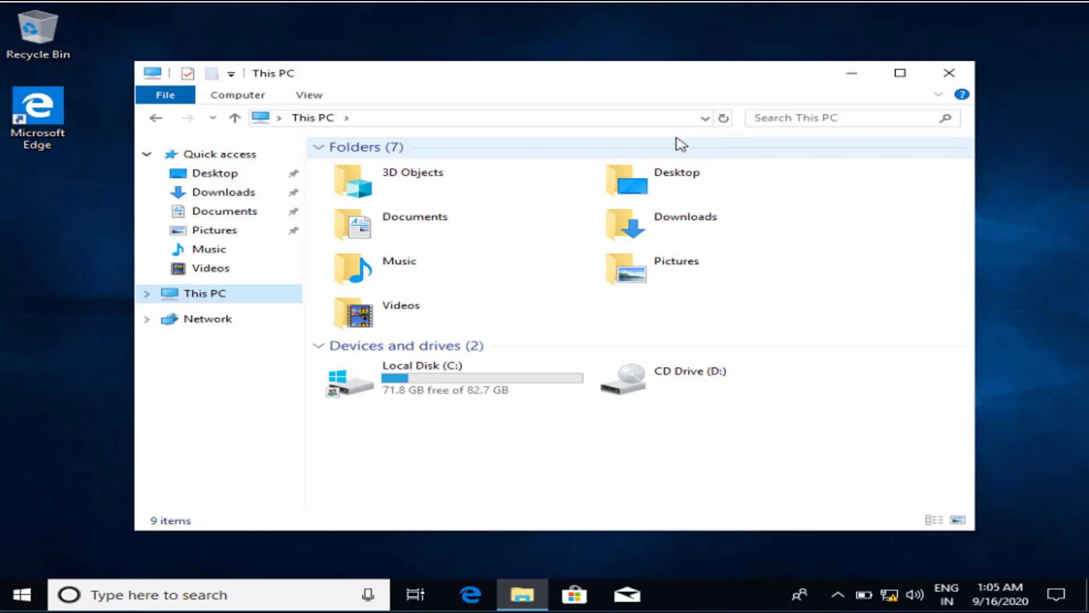
- Open Local Disk (C:) > Users > Administrator
click(459, 389)
double_click(459, 389)
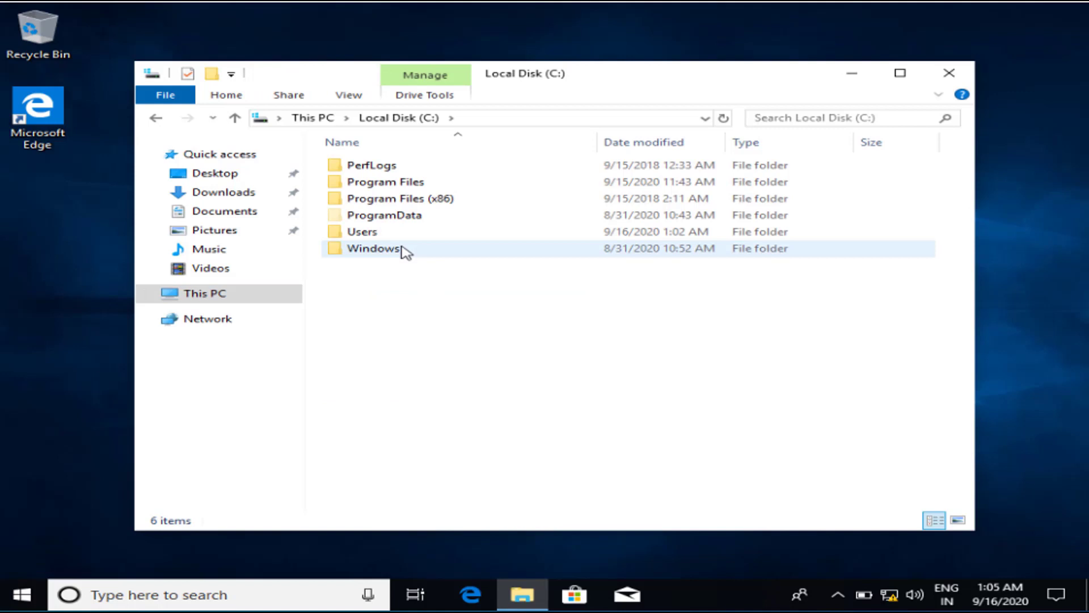
click(367, 234)
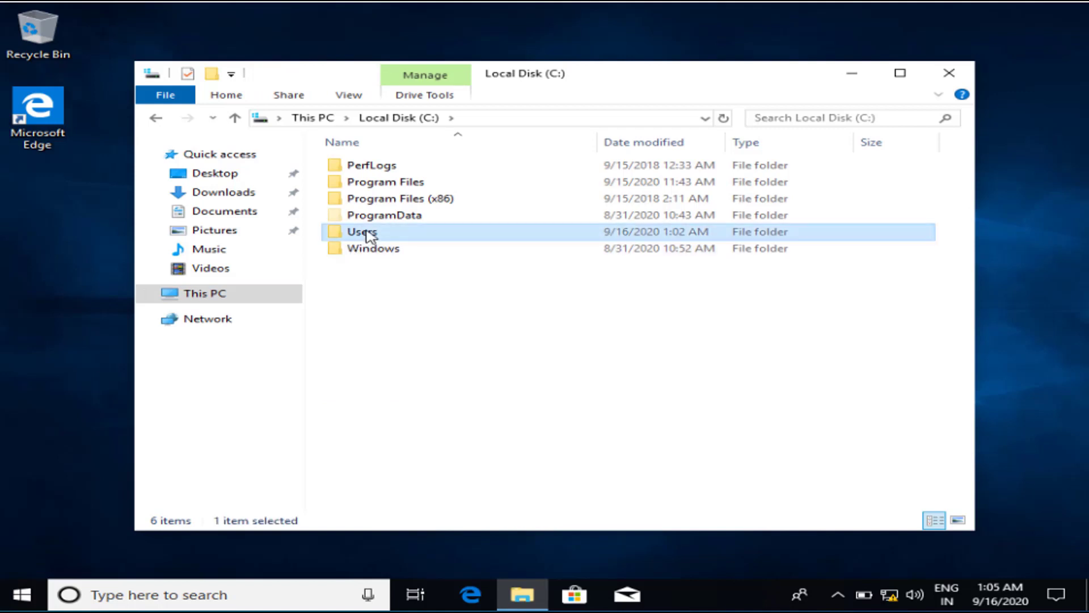
double_click(367, 235)
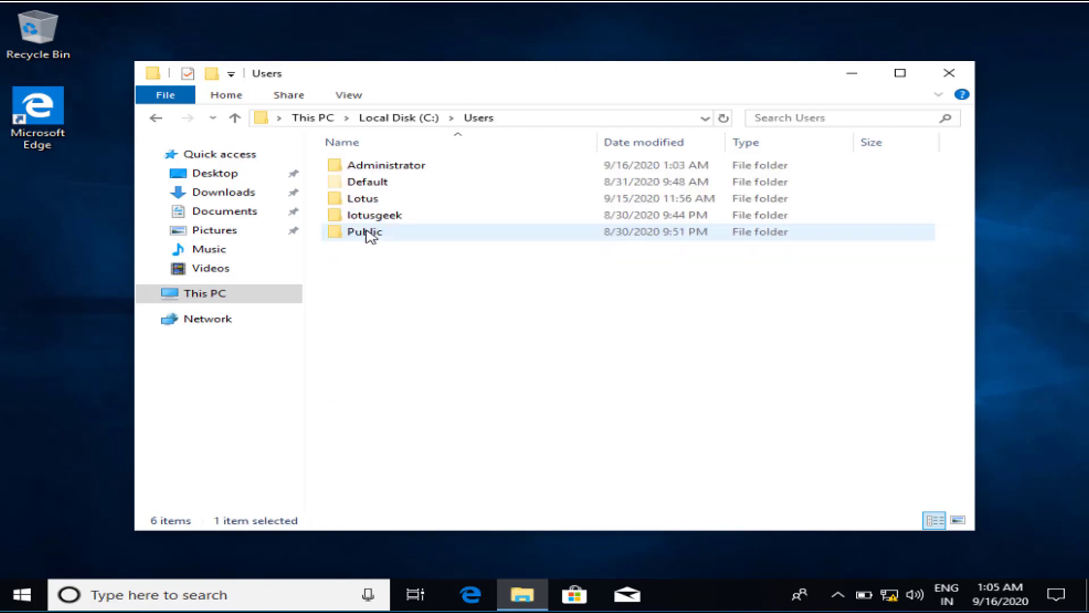
click(400, 167)
double_click(400, 168)
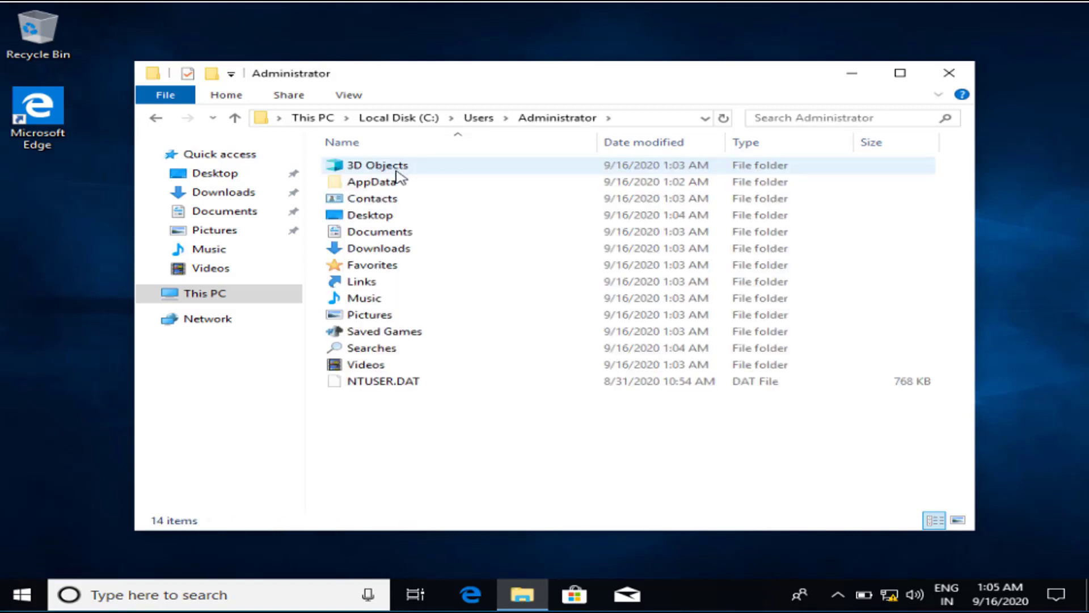
- Open AppData\Local, select the Temp folder among its six folders, then close Explorer
click(394, 186)
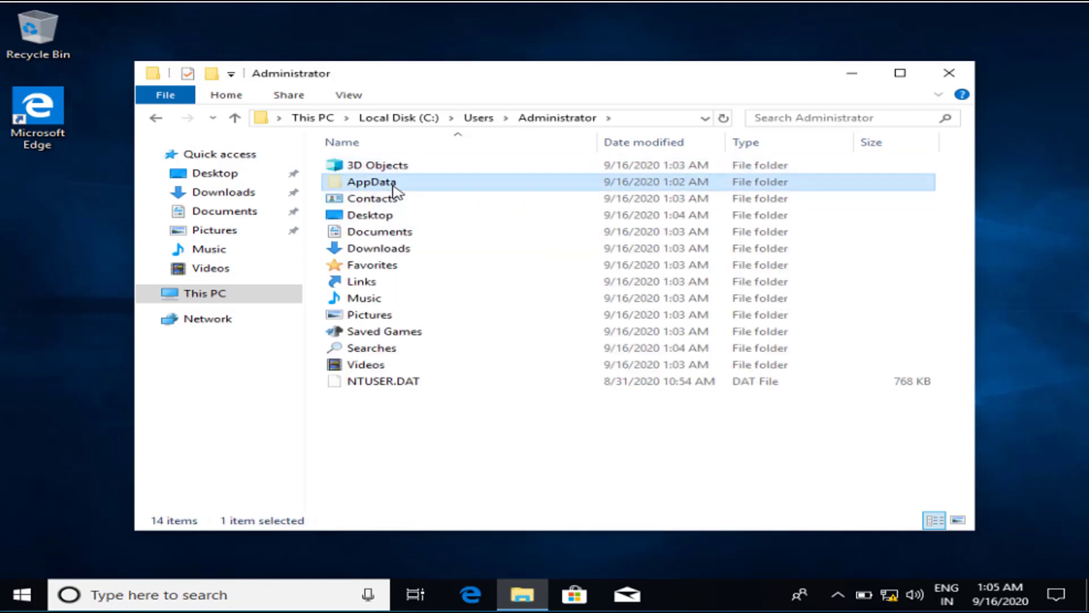
double_click(393, 186)
click(397, 169)
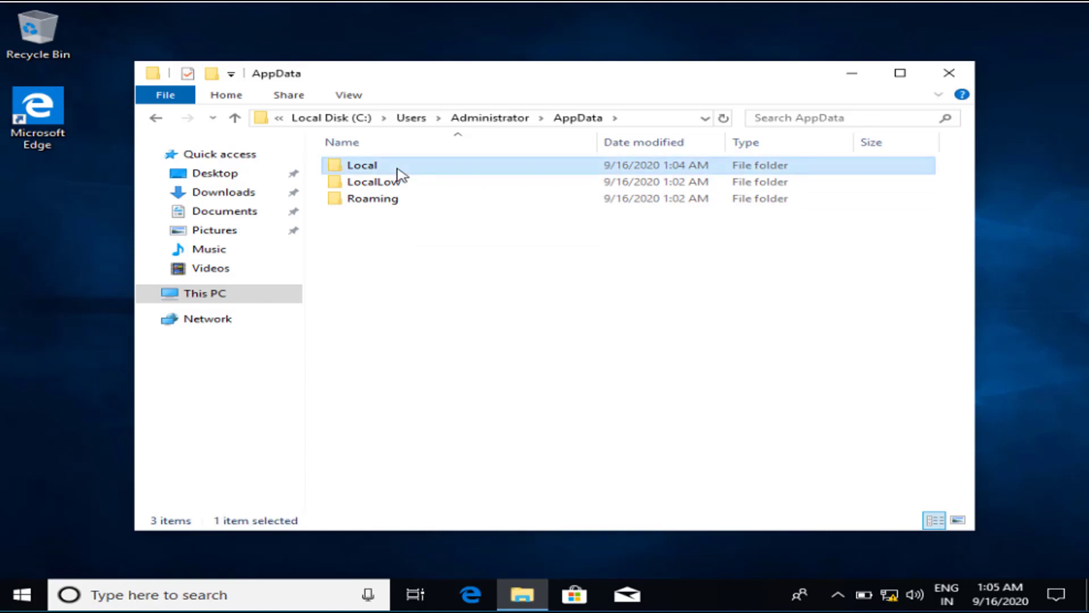
double_click(398, 170)
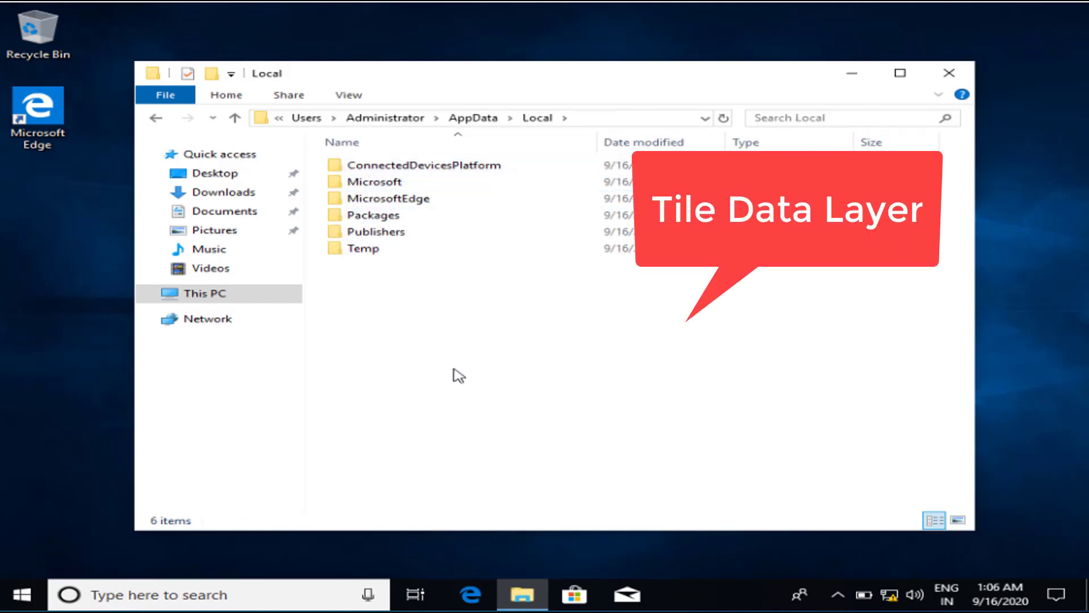
key(t)
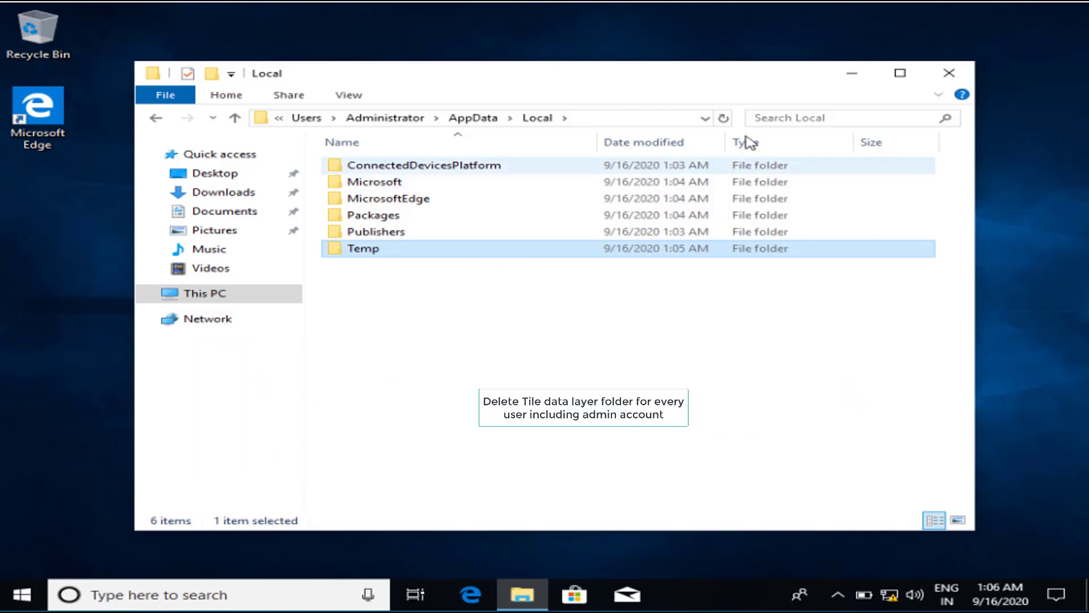
click(949, 73)
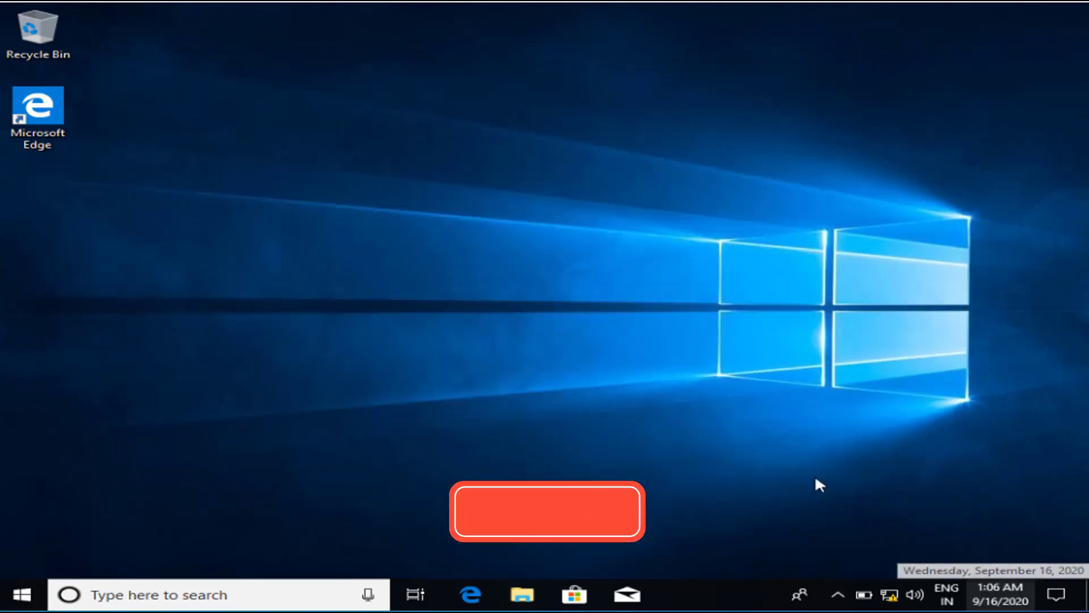
- Go to Settings > Update & Security > Recovery, dismissing the Defender toast, and start Reset this PC
click(608, 328)
key(super+i)
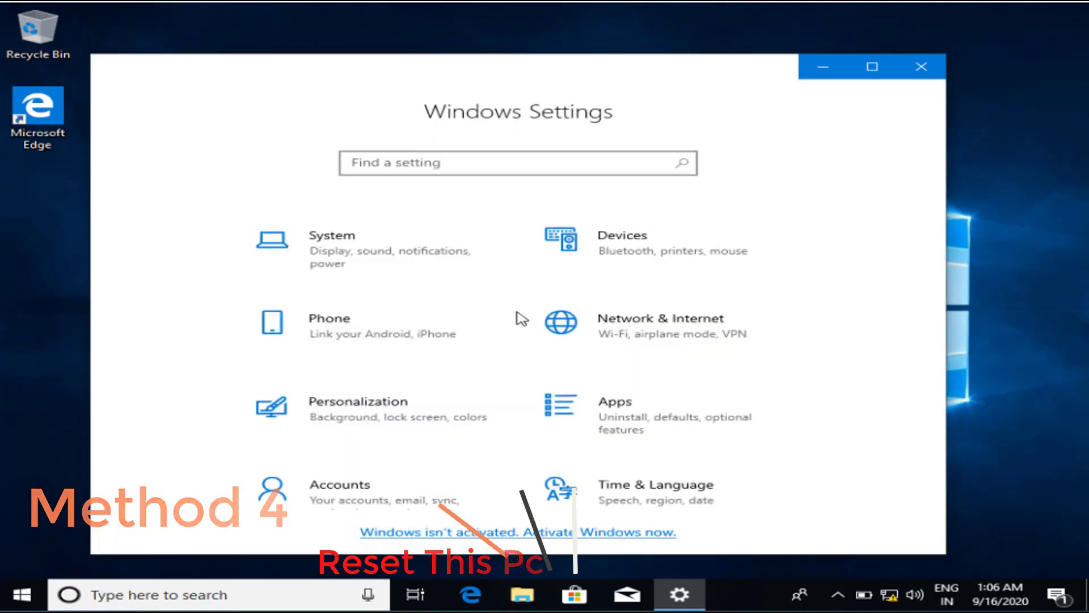
scroll(505, 358, down, 5)
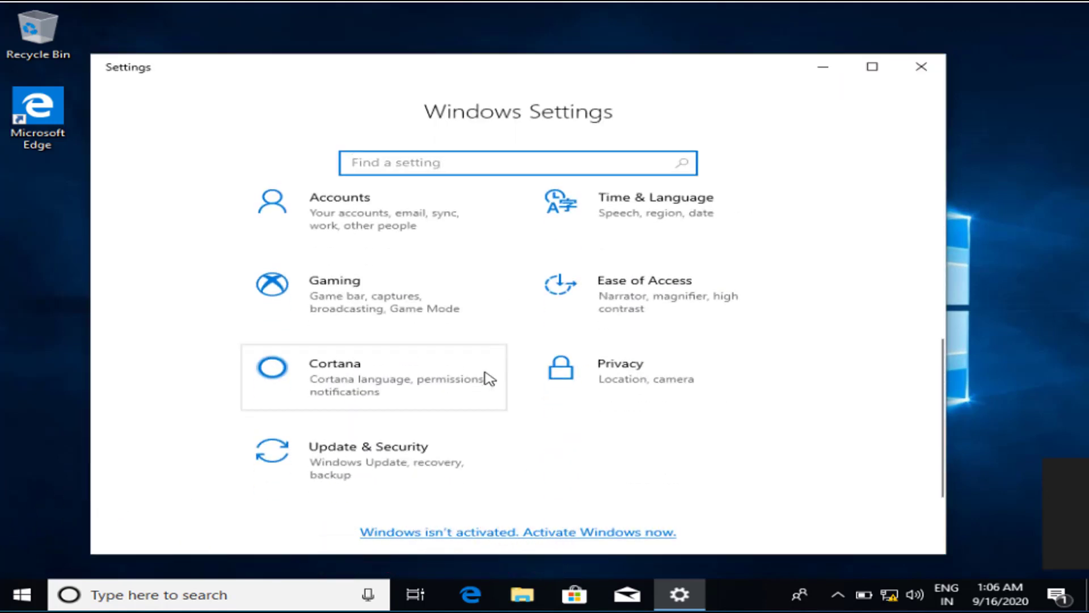
click(413, 464)
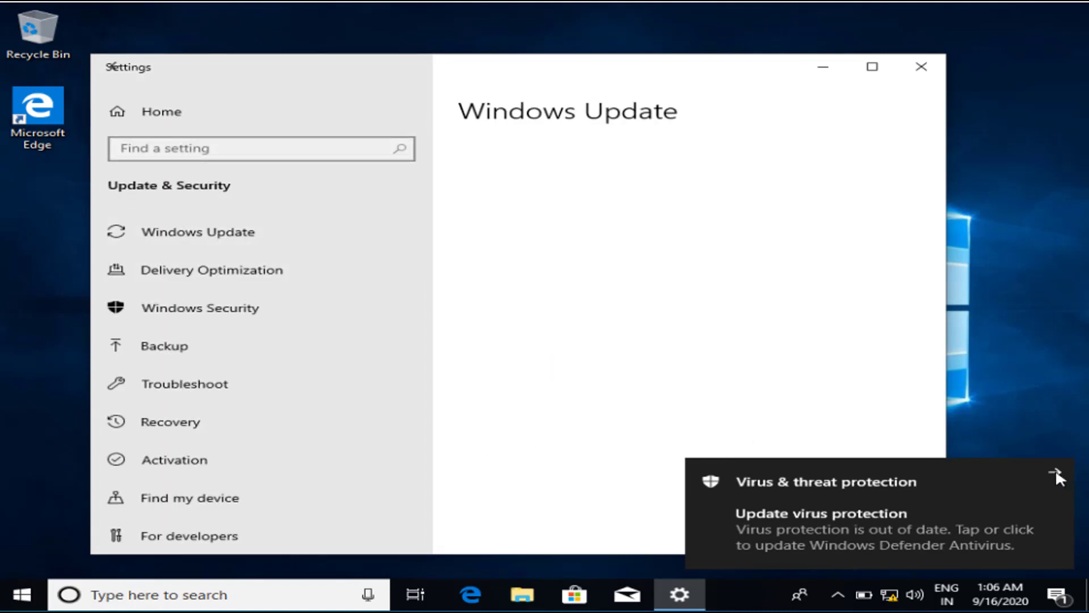
click(1064, 476)
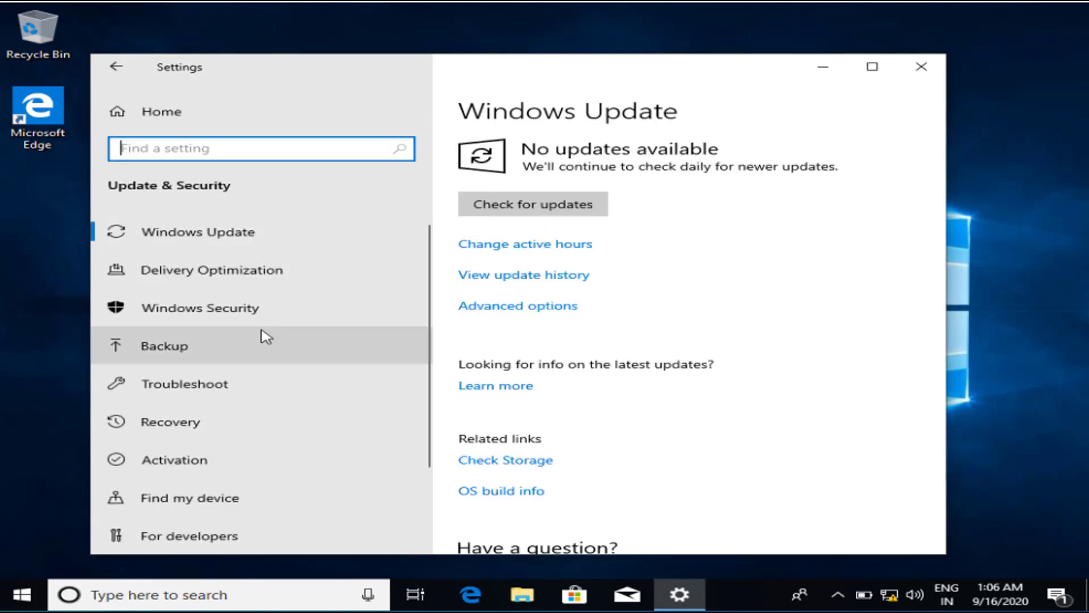
click(191, 427)
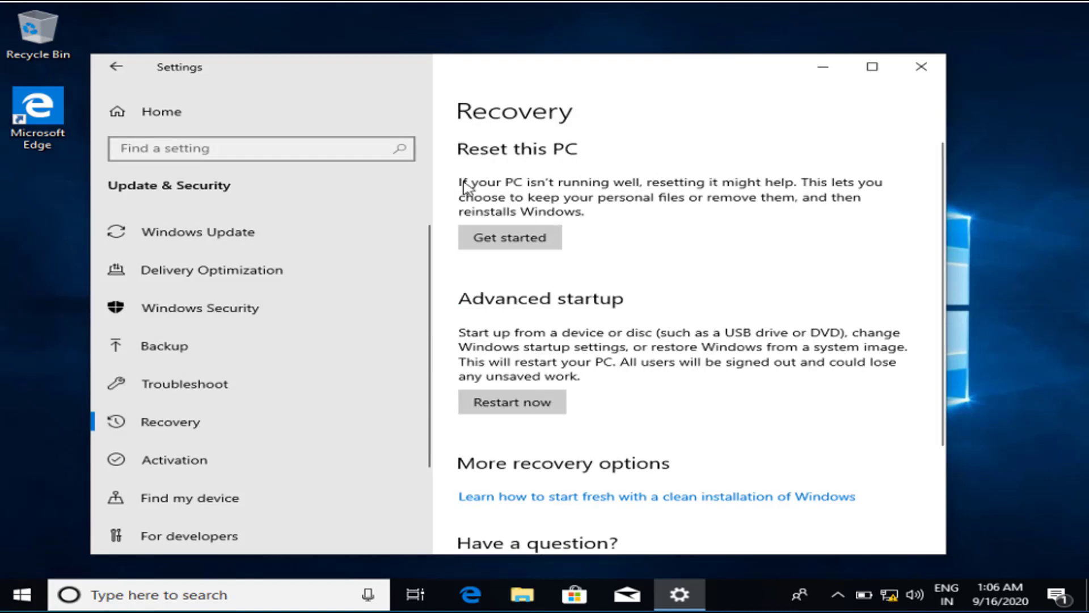
click(513, 241)
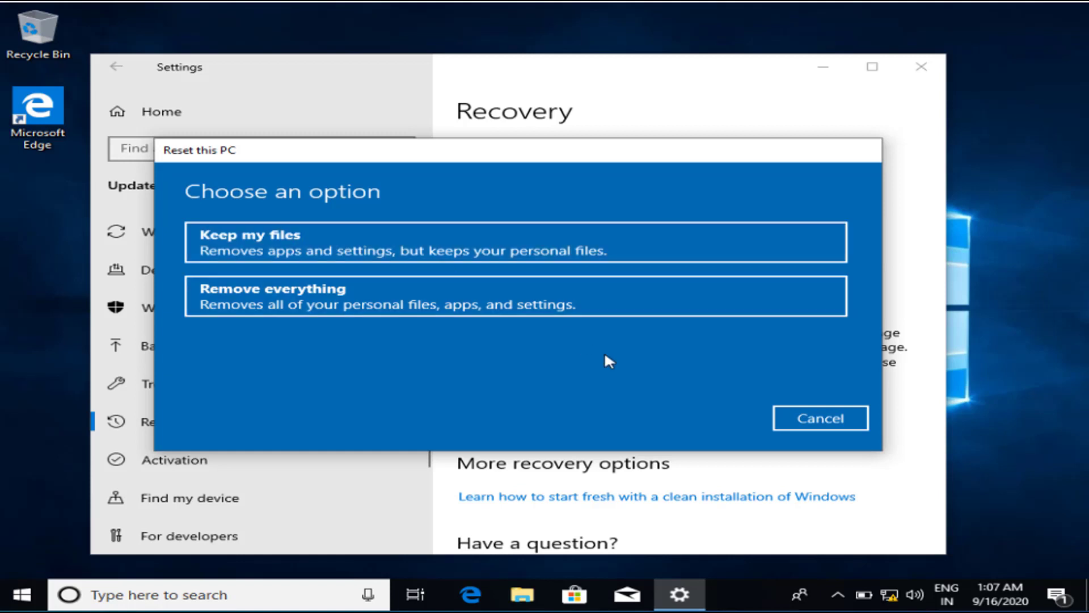
- Cancel the Reset this PC dialog without choosing an option and close Settings
click(780, 424)
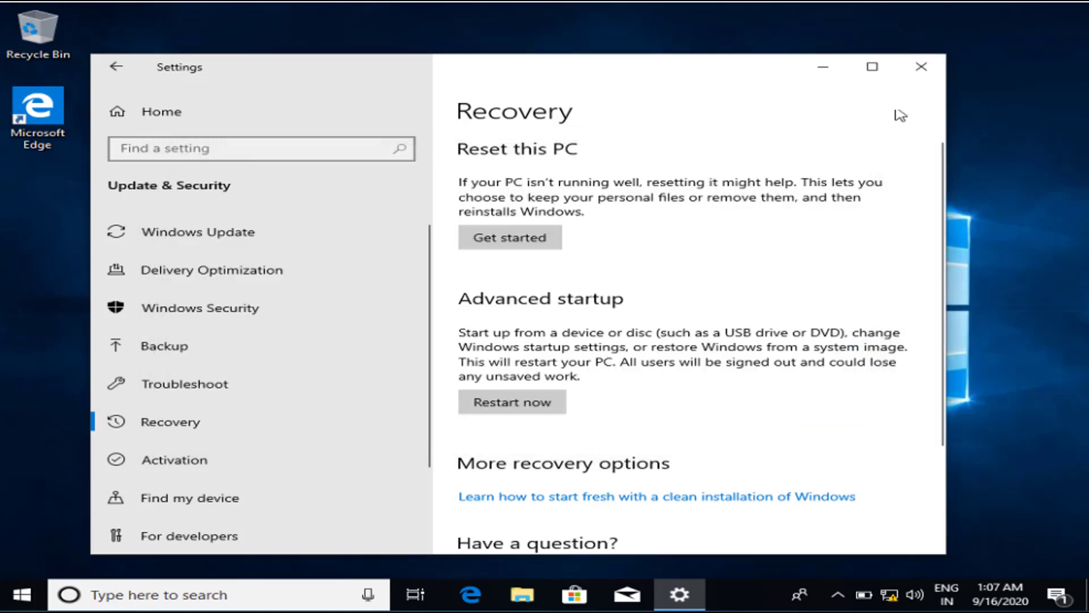
click(916, 67)
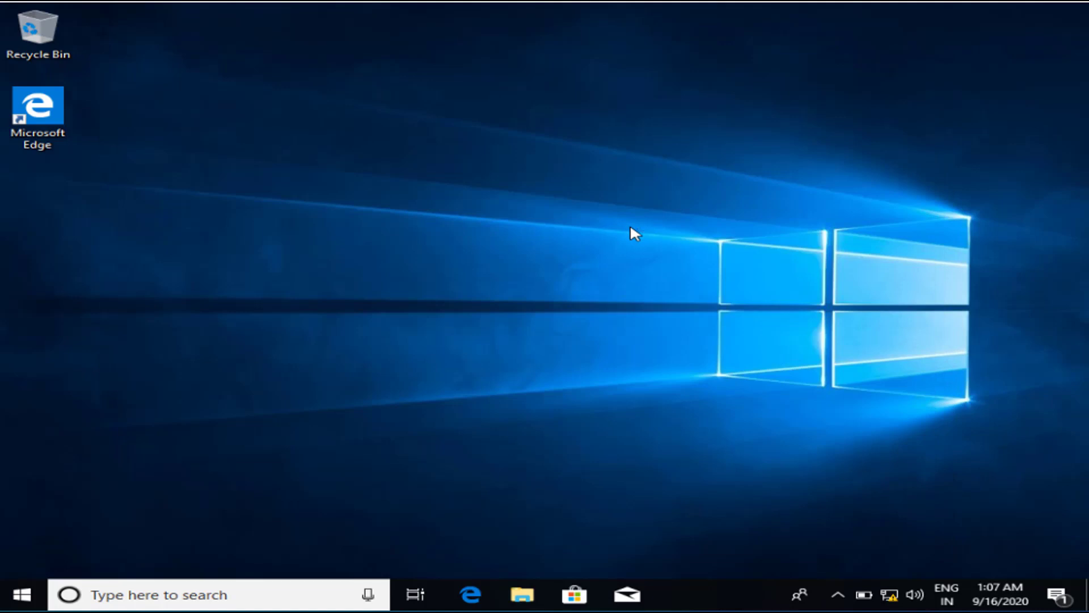